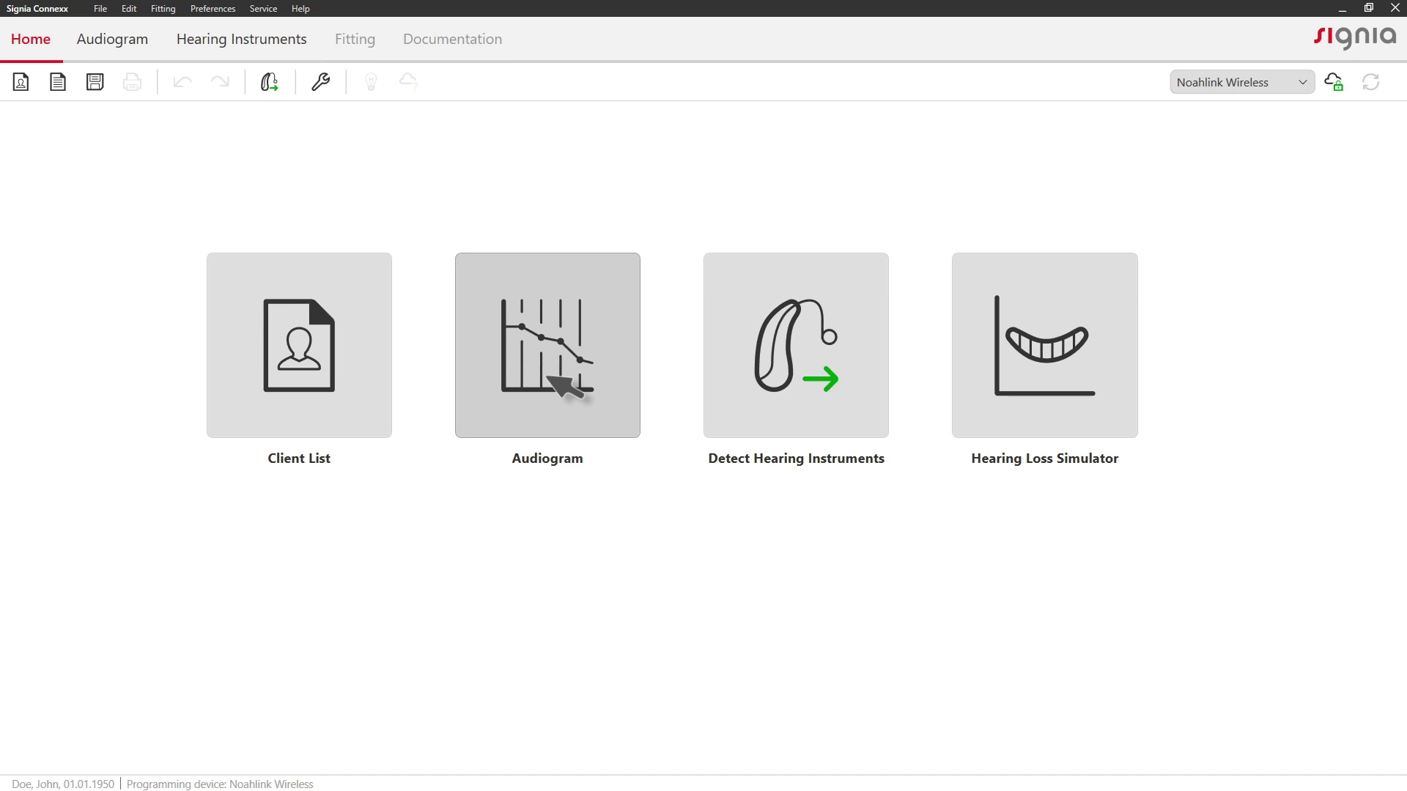
Step: On the audiogram page, plot right-ear AC thresholds 20, 20, 25, 30, 40, 45 dB (125 Hz–1.5 kHz)
left_click(546, 376)
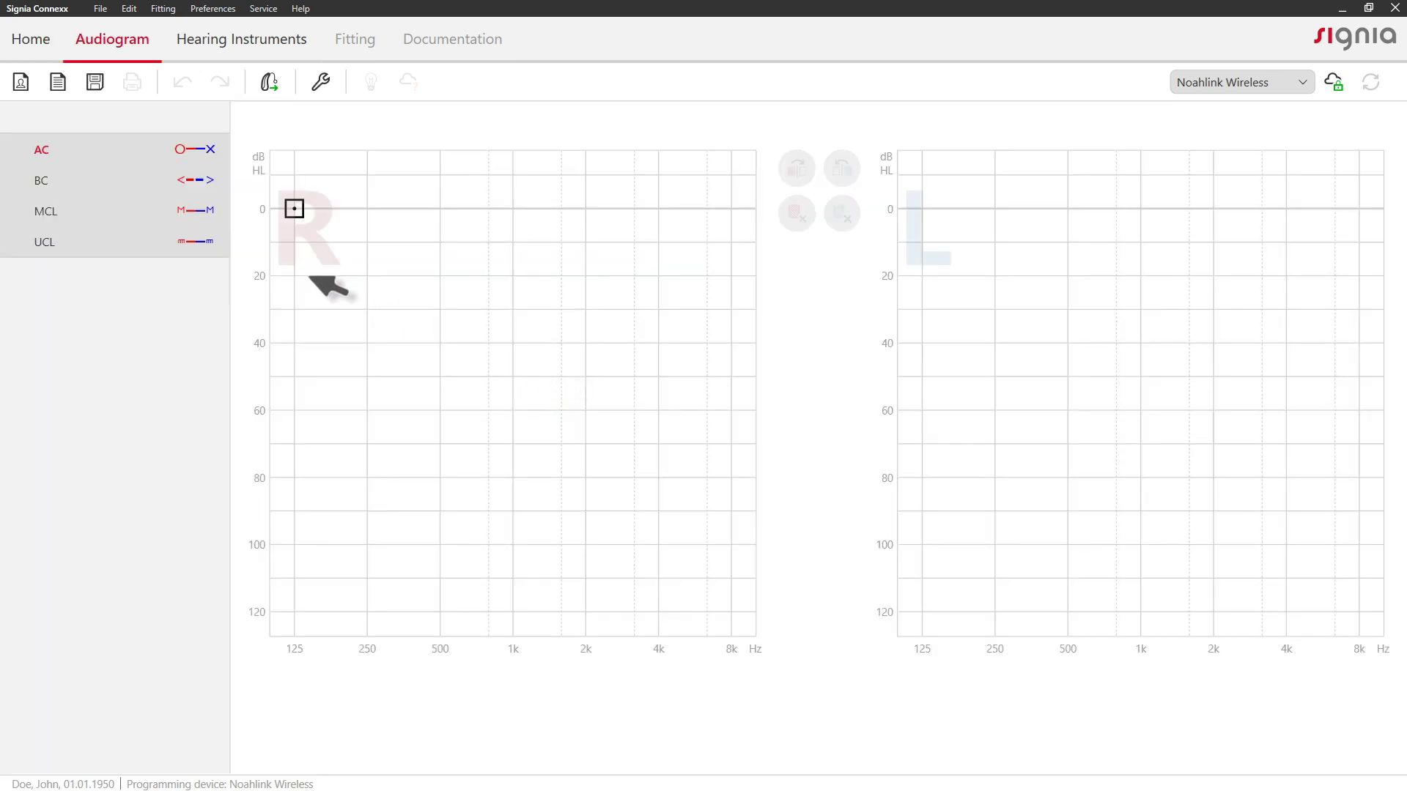
left_click(295, 276)
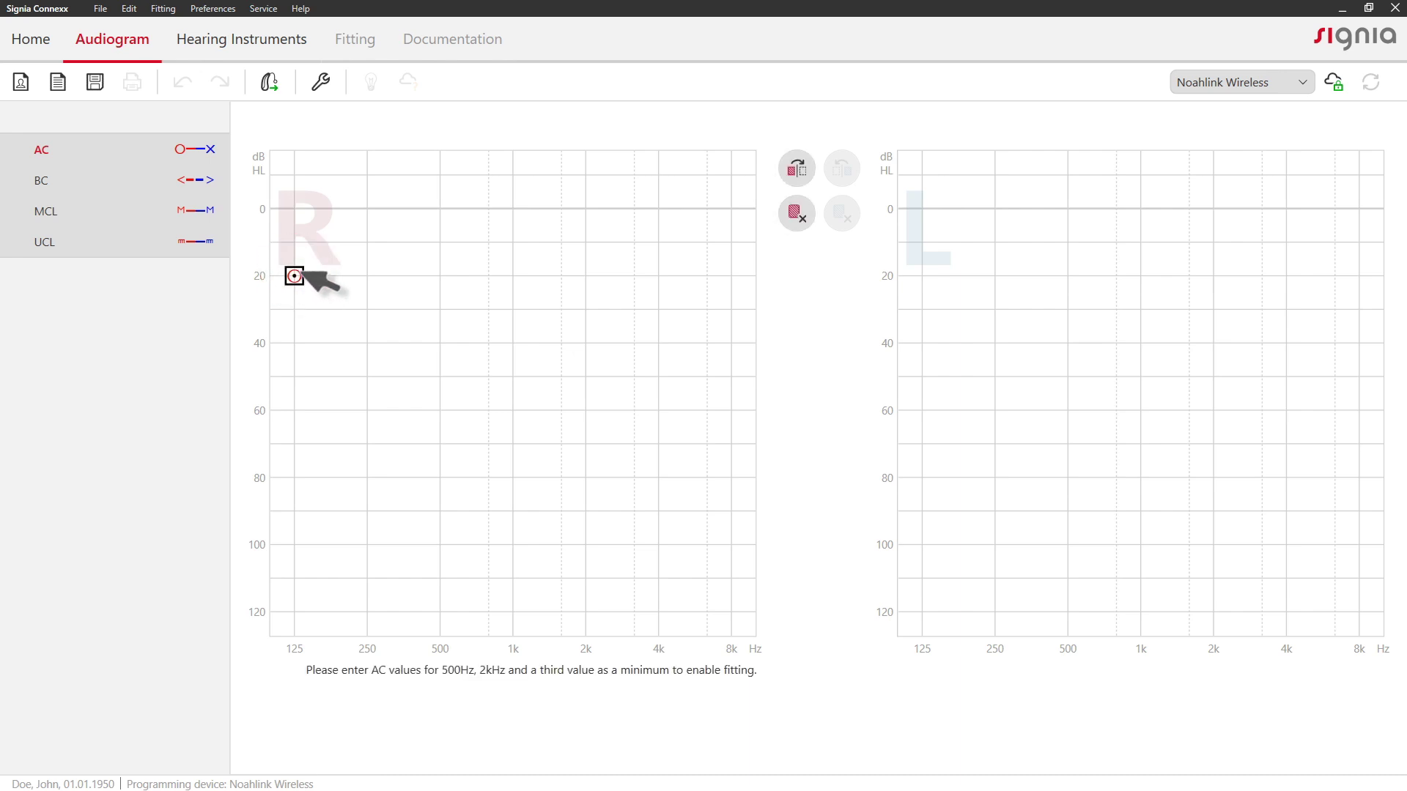
left_click(368, 276)
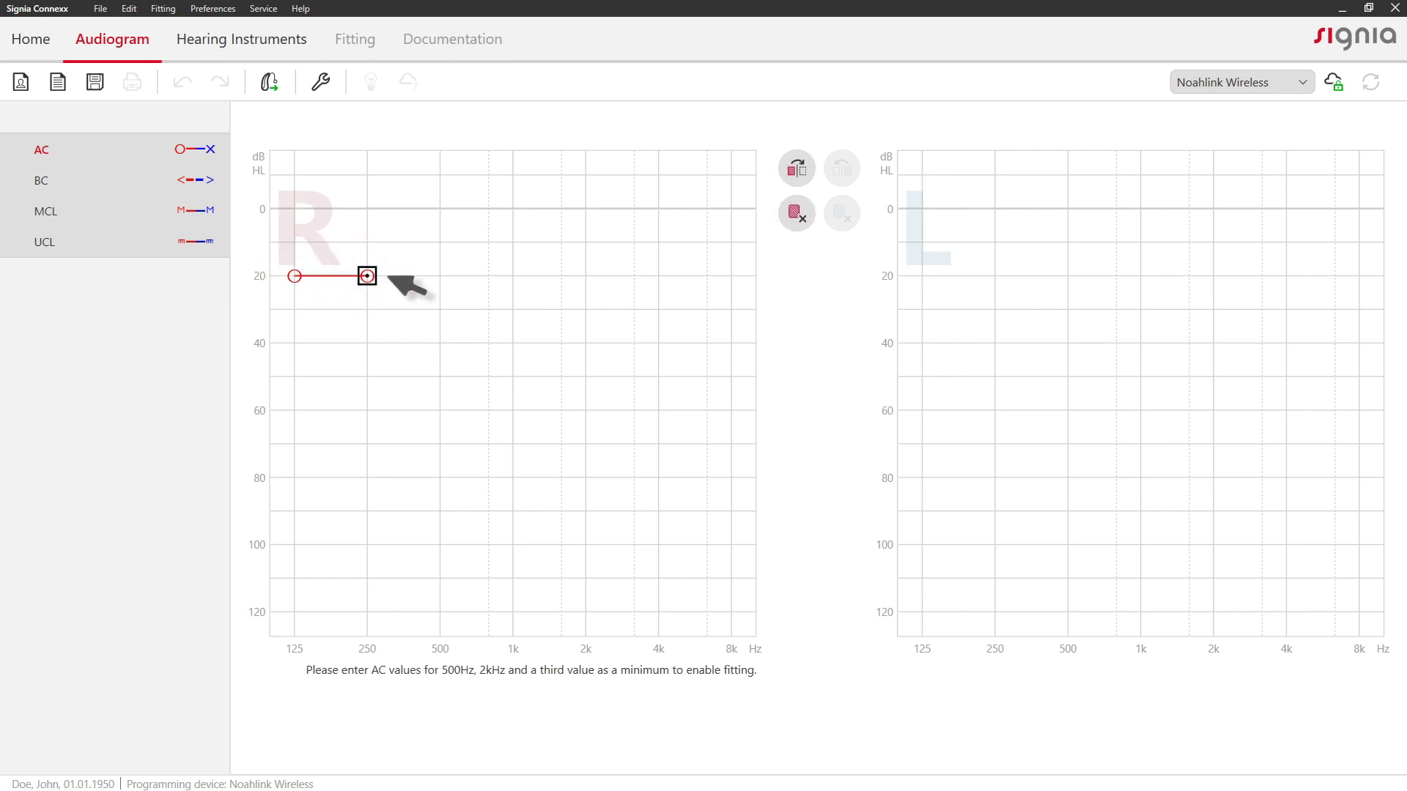
left_click(442, 293)
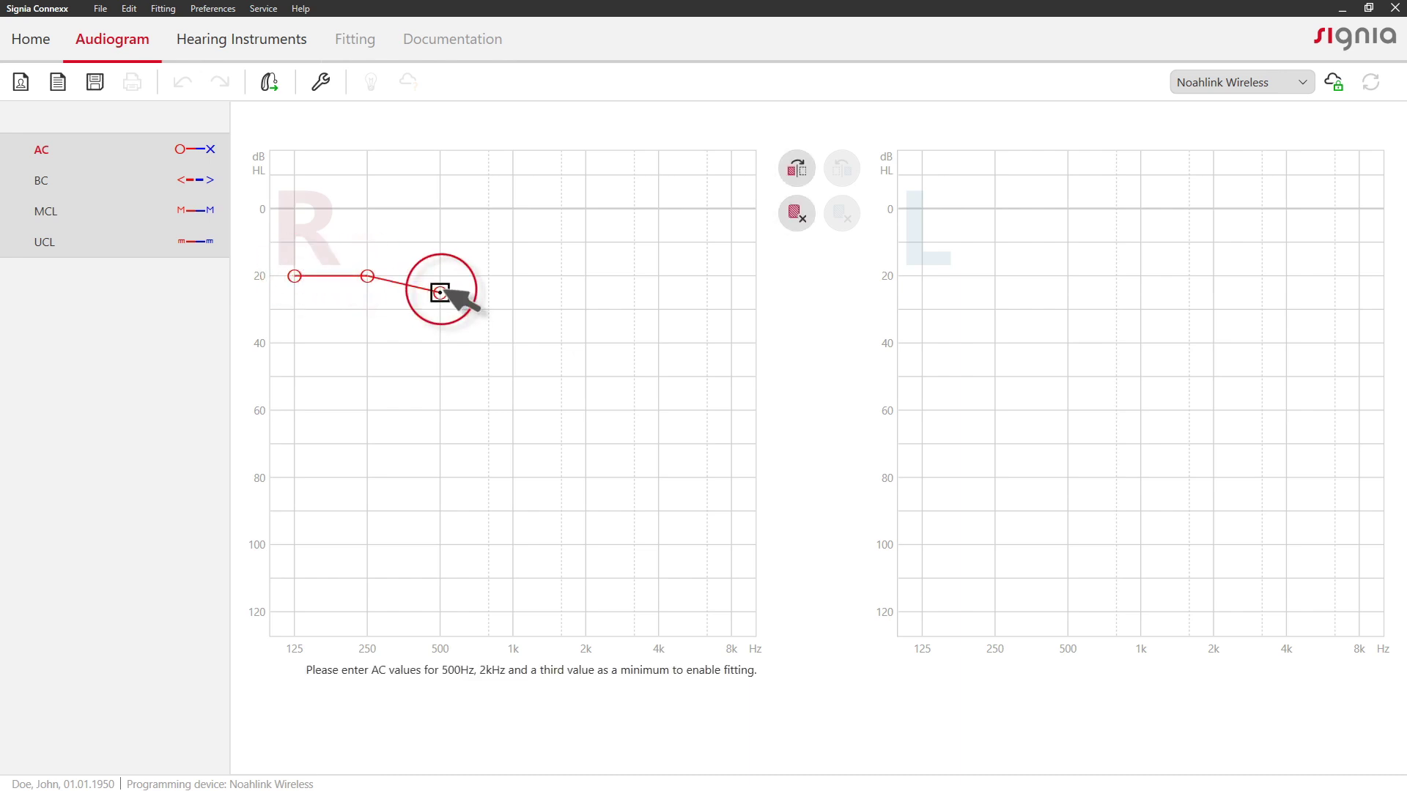
left_click(489, 310)
left_click(513, 341)
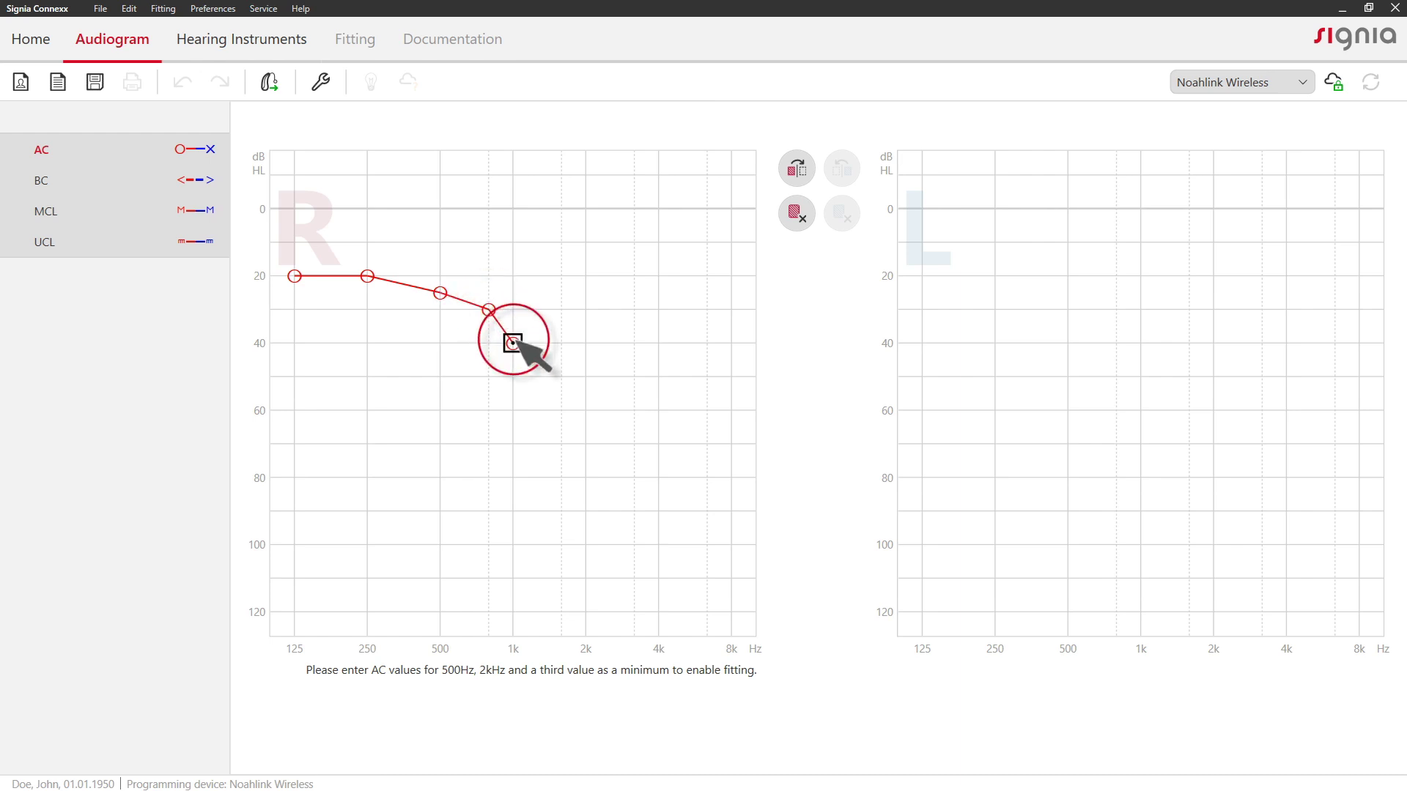
left_click(563, 360)
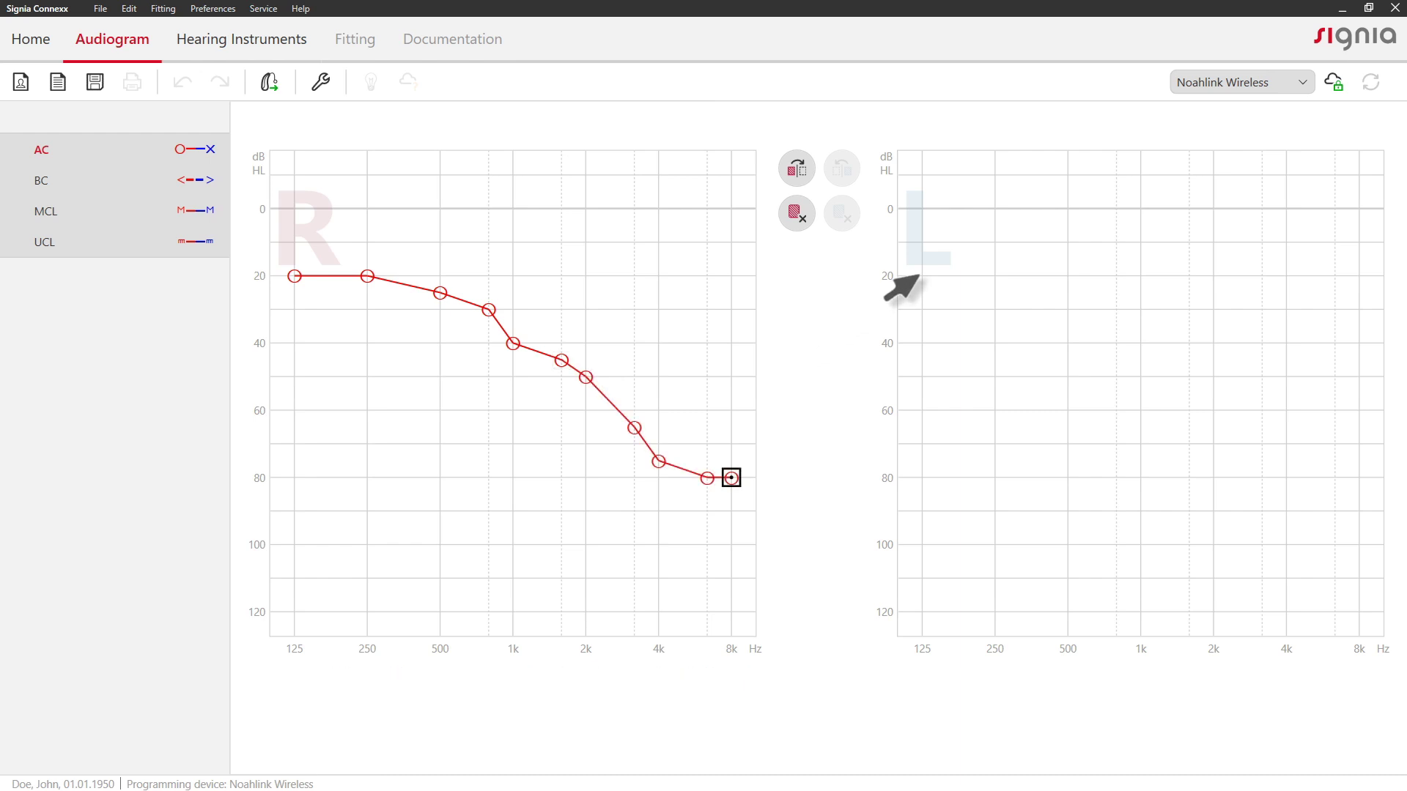
Step: Plot left-ear AC thresholds of 20, 25 and 25 dB at 125, 250 and 500 Hz
left_click(921, 275)
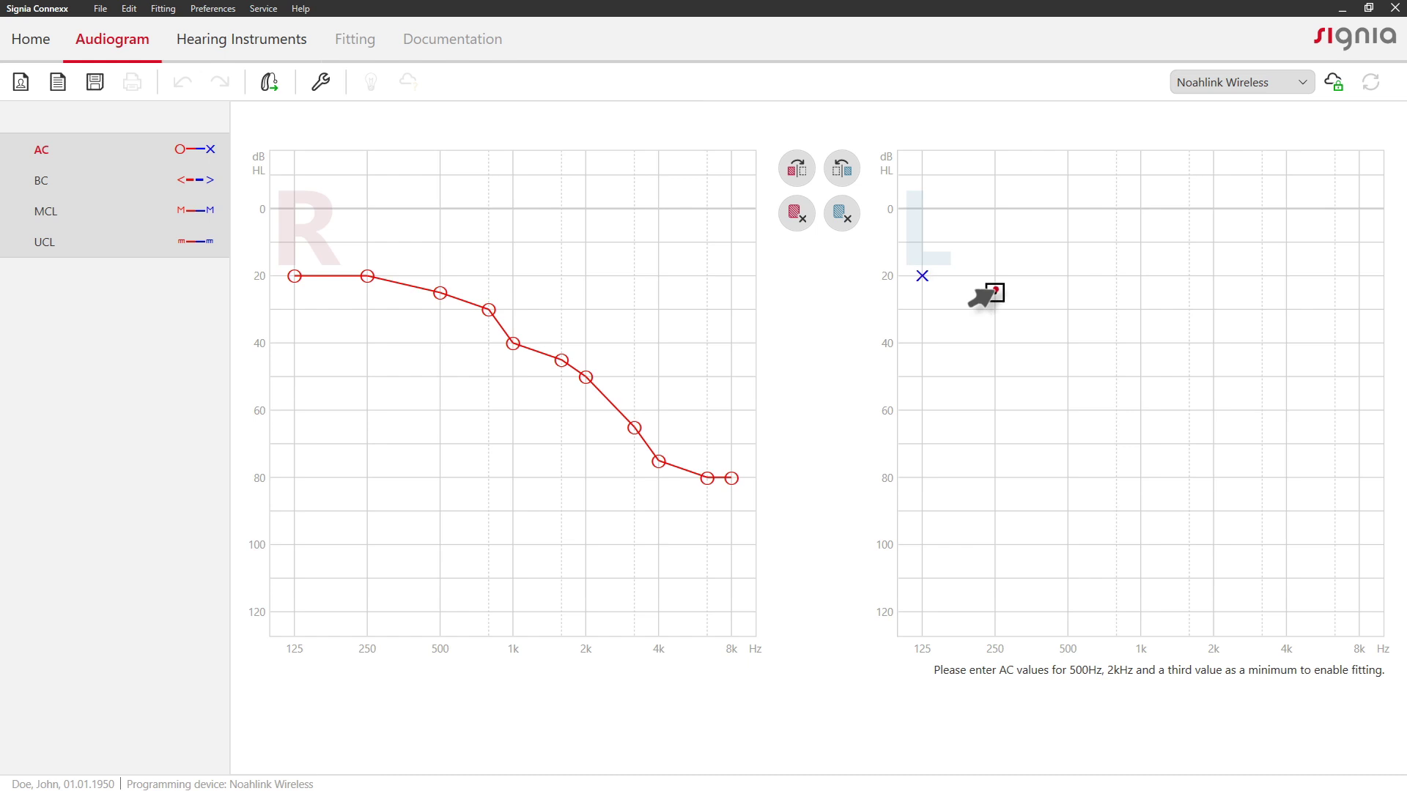
left_click(993, 292)
left_click(1066, 292)
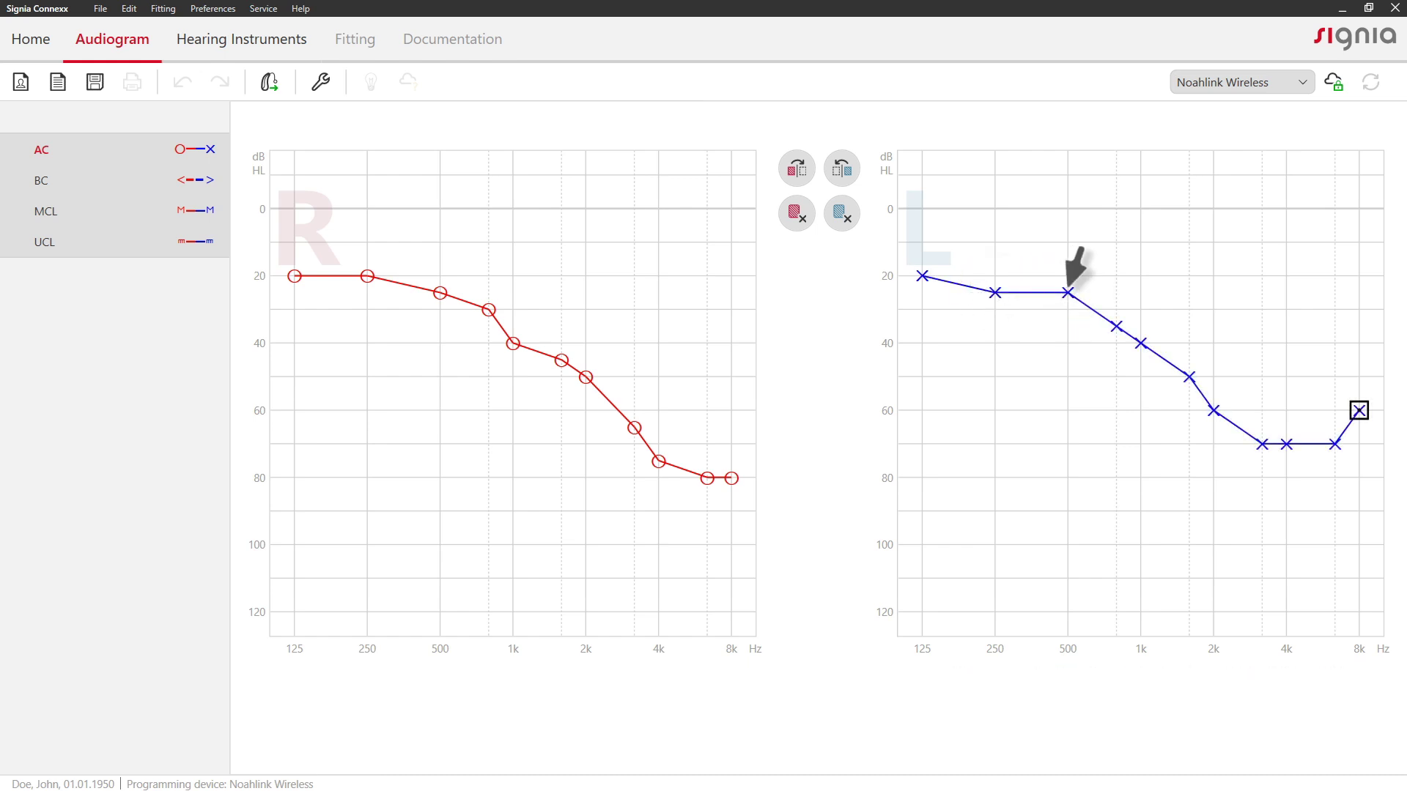
Step: Delete the 105 dB left-ear point at 250 Hz and re-enter it at 25 dB
left_click(996, 552)
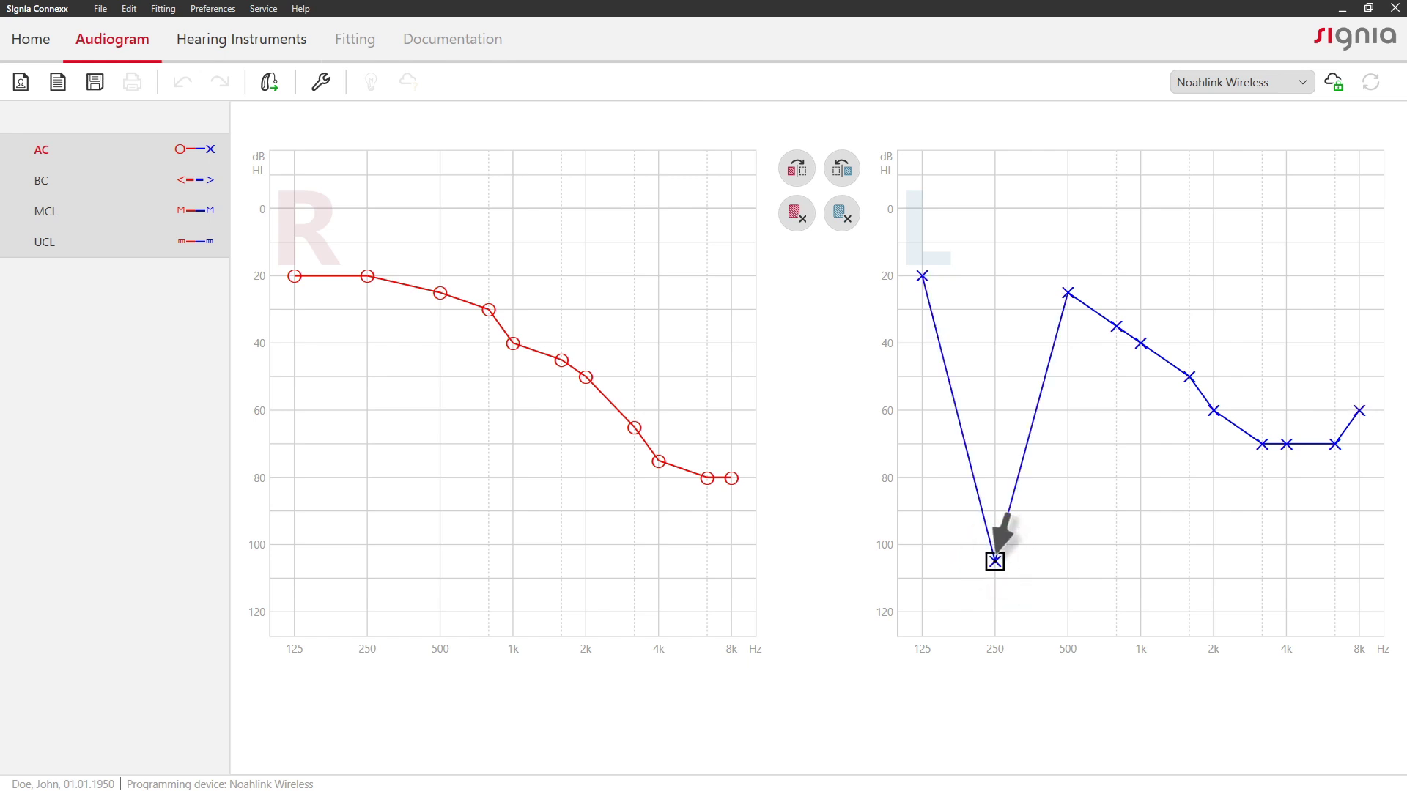
left_click(996, 558)
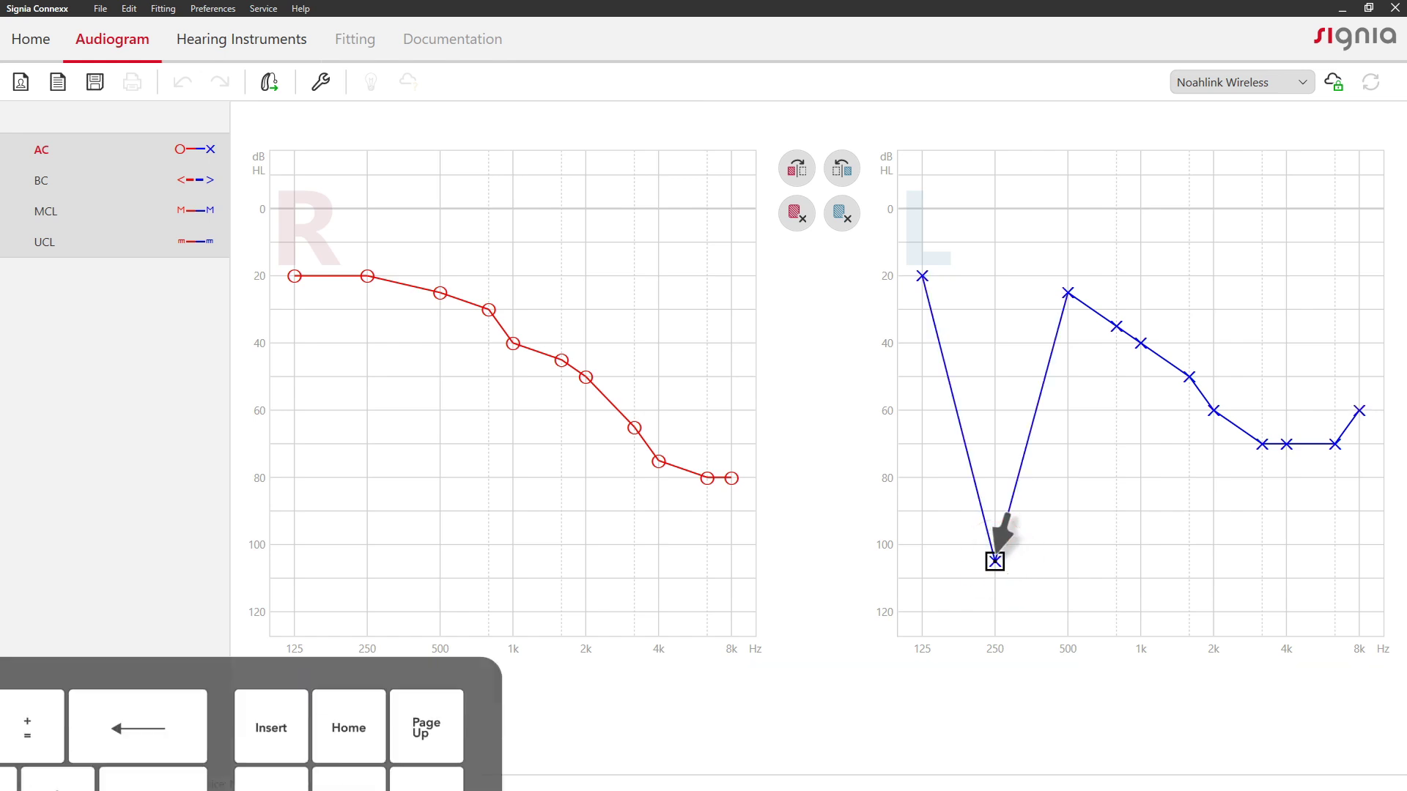
key("Delete")
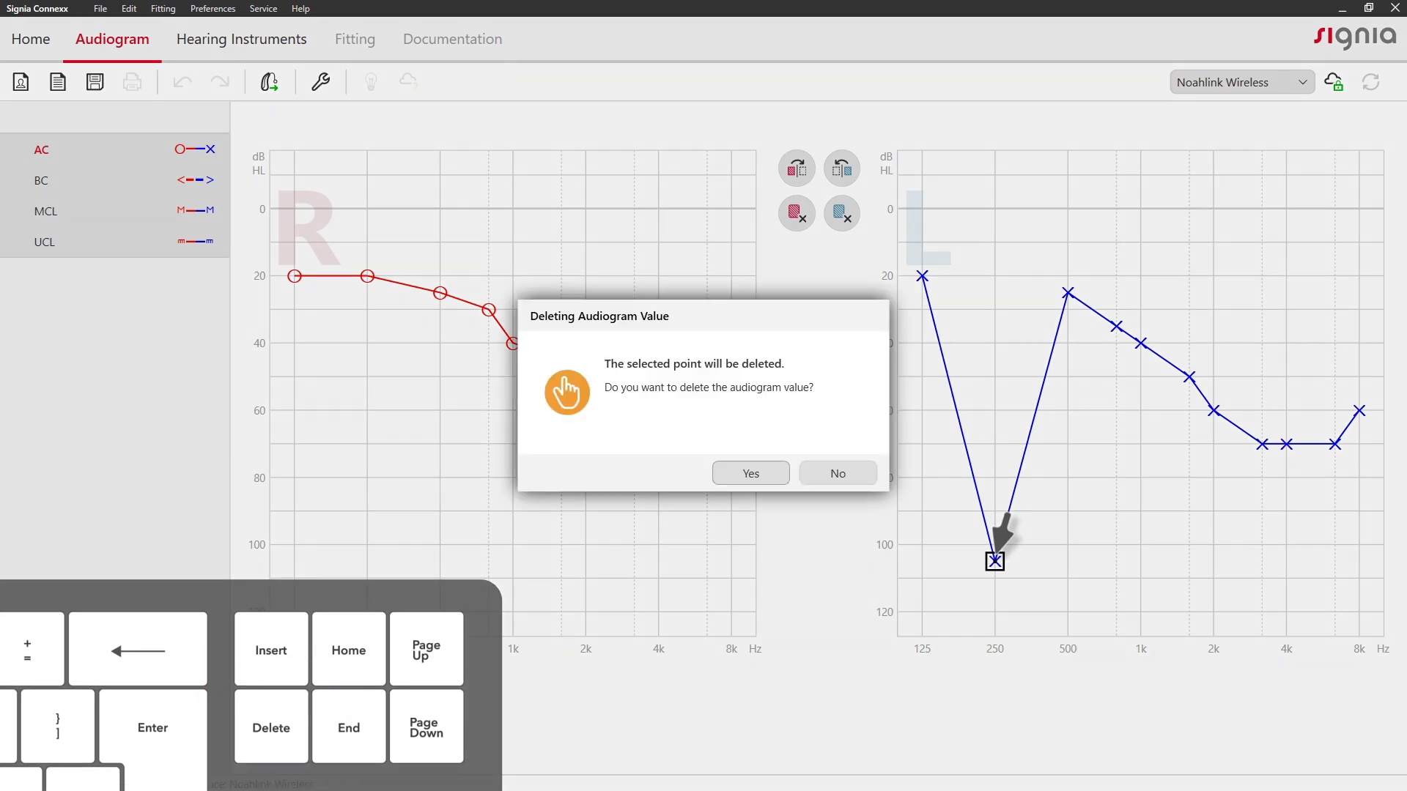
left_click(757, 473)
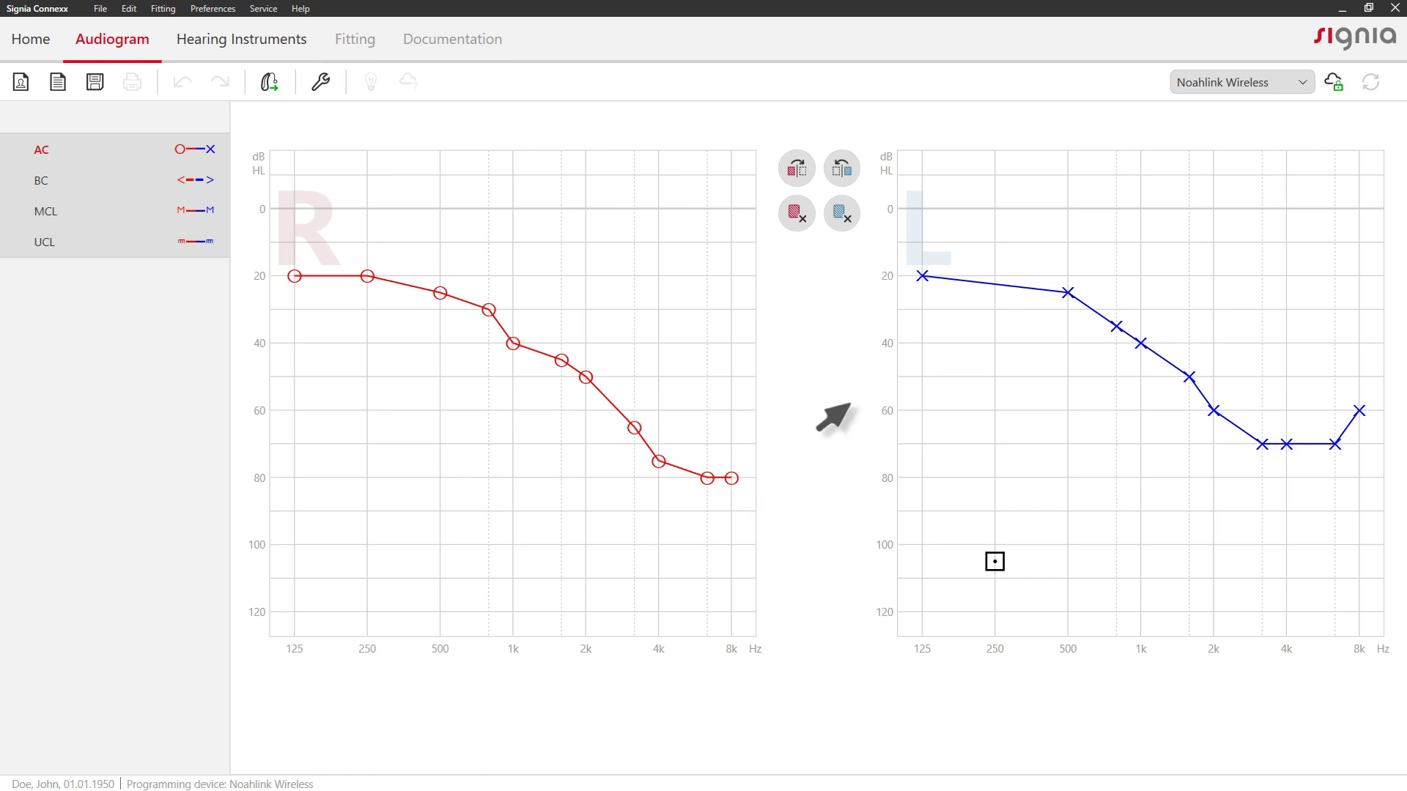
left_click(994, 289)
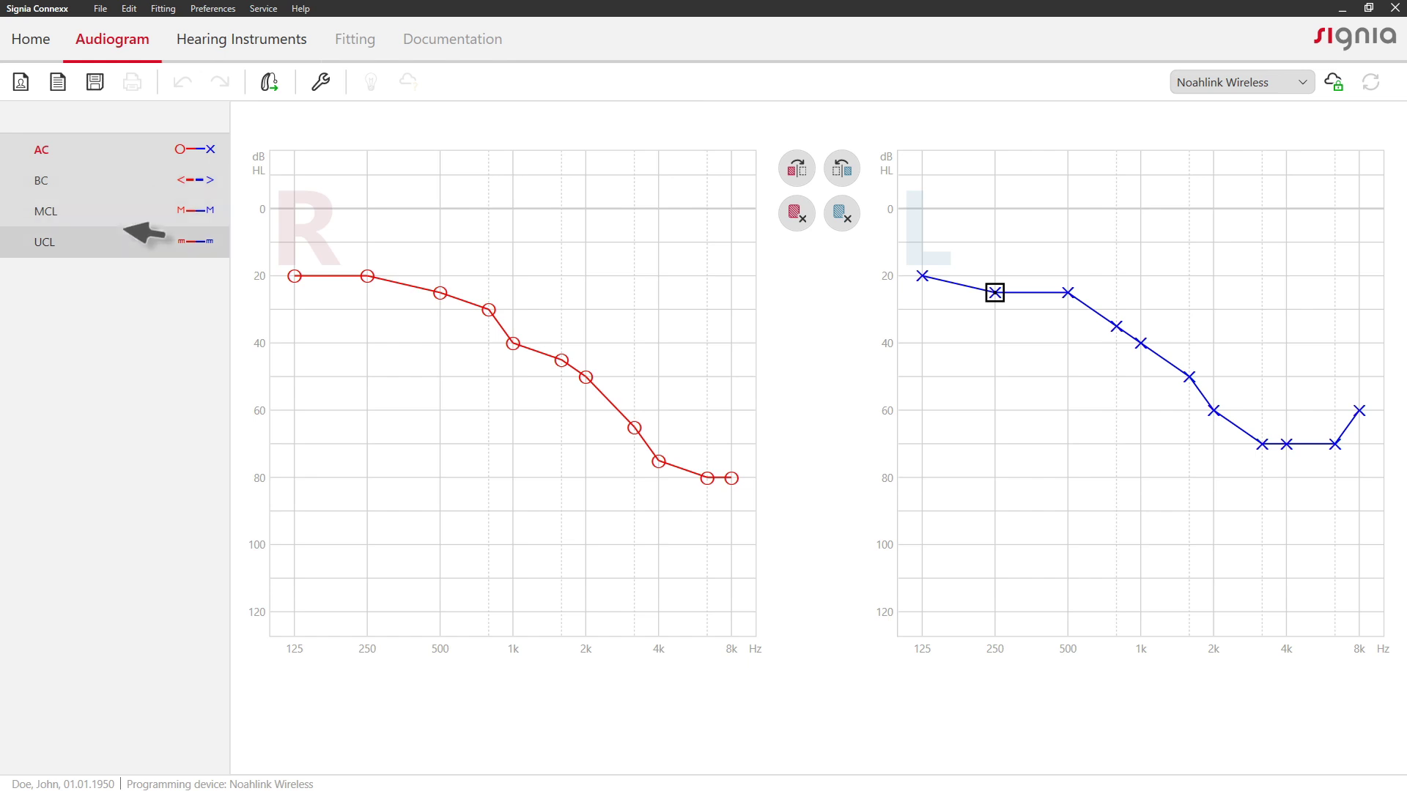
Step: Switch to UCL entry and mark a right-ear UCL of 110 dB at 500 Hz
left_click(126, 240)
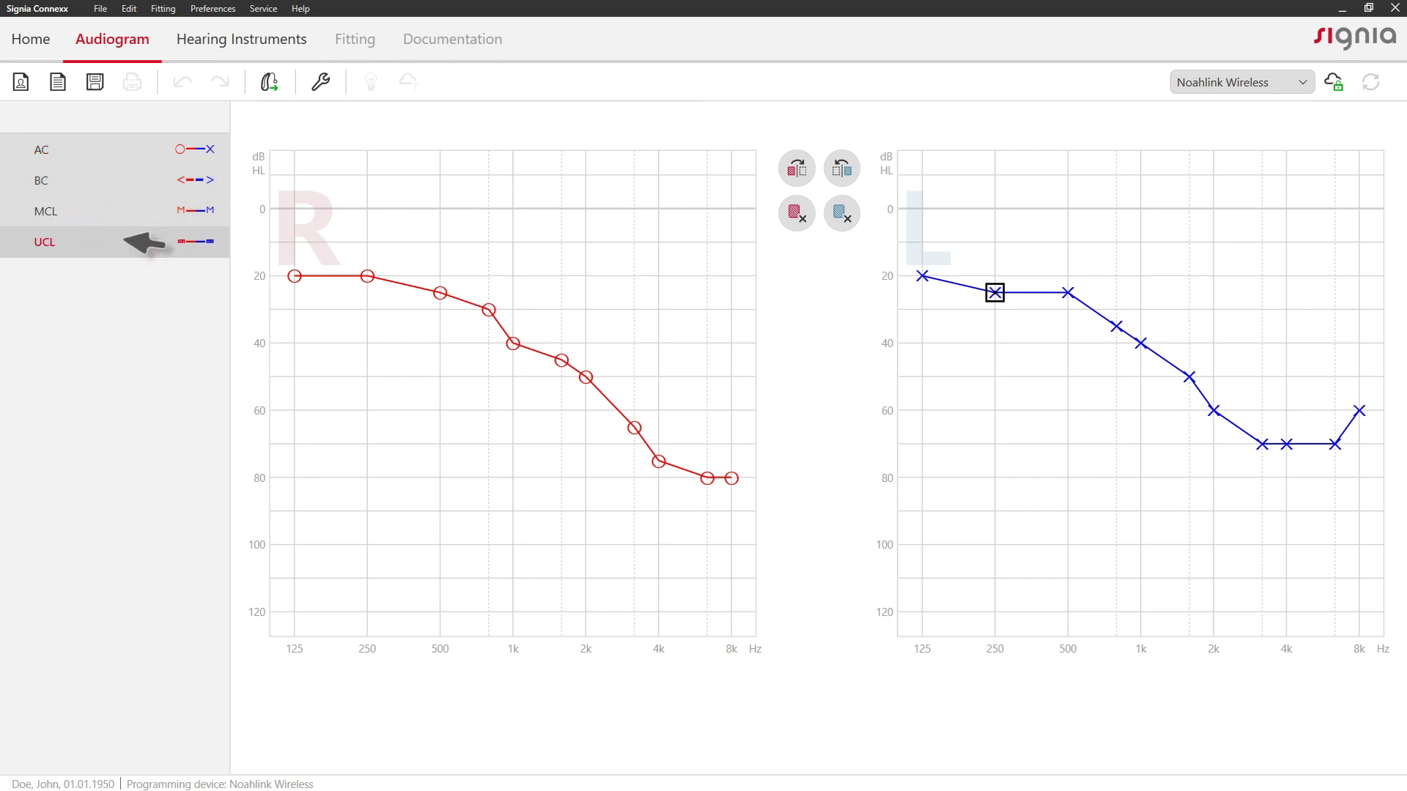
left_click(440, 573)
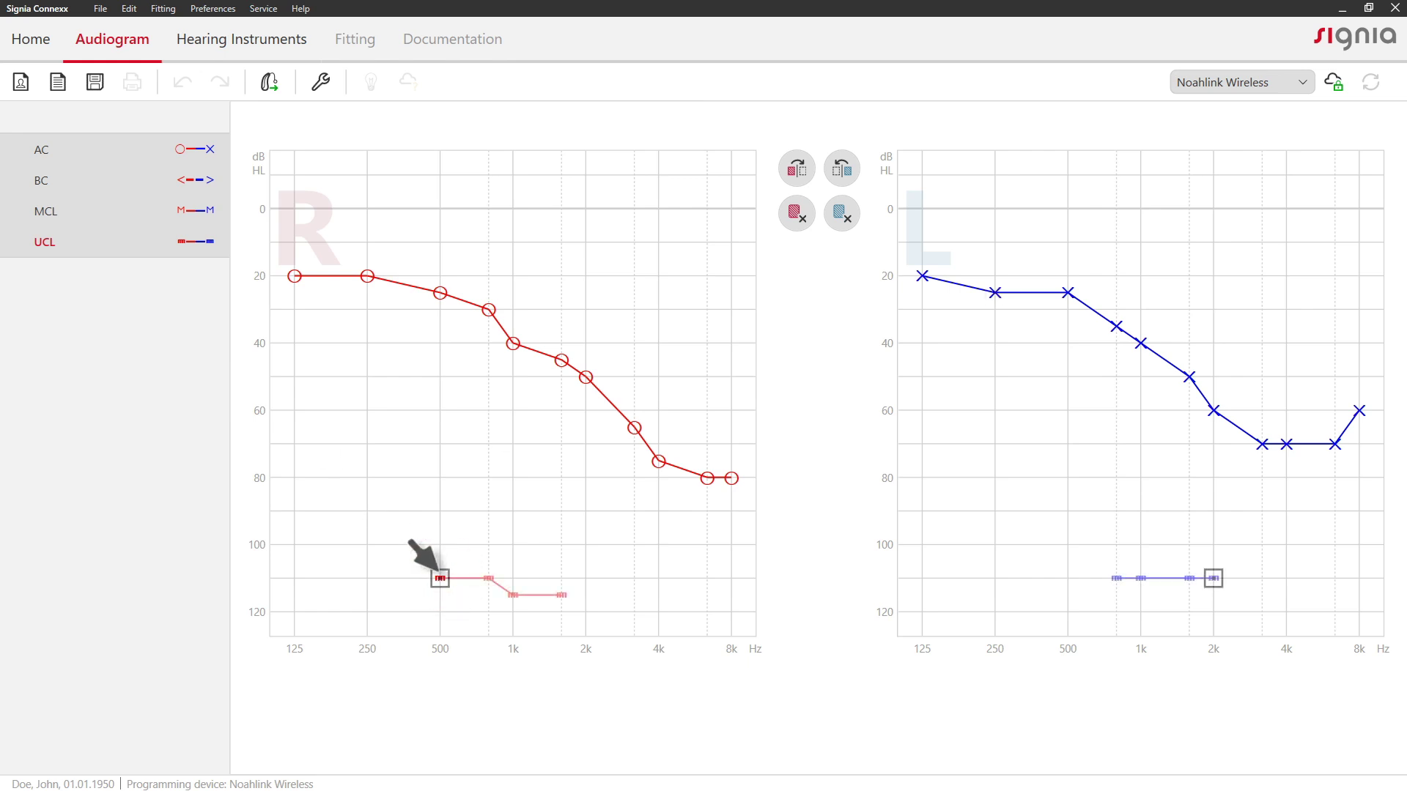